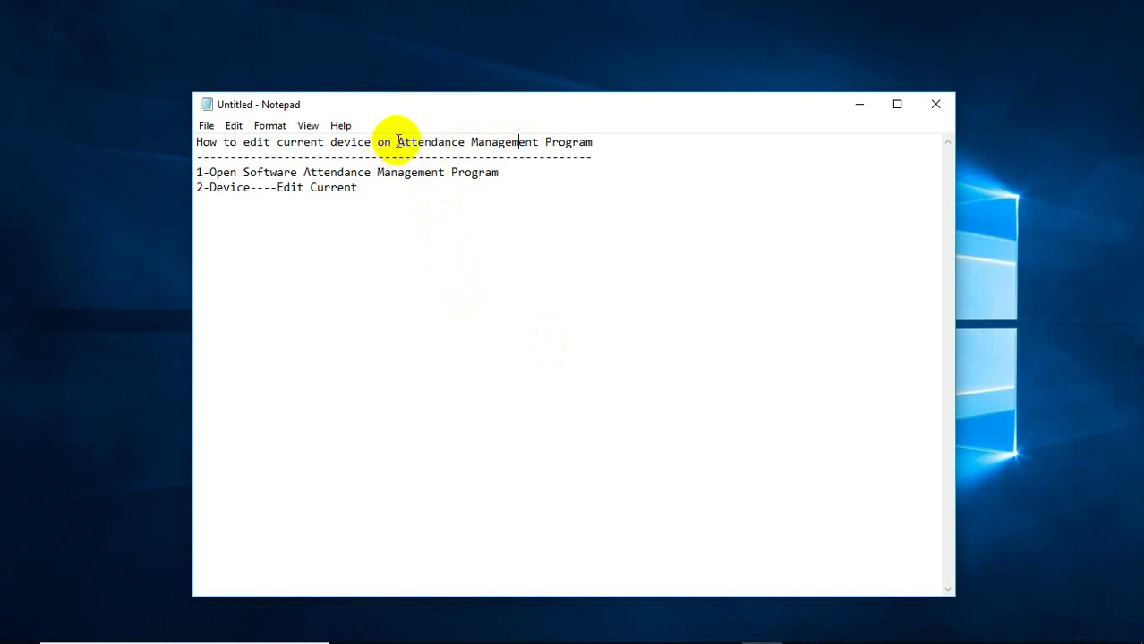
- Review the Notepad notes on editing the current device in the Attendance Management Program
drag(397, 141, 592, 141)
click(588, 161)
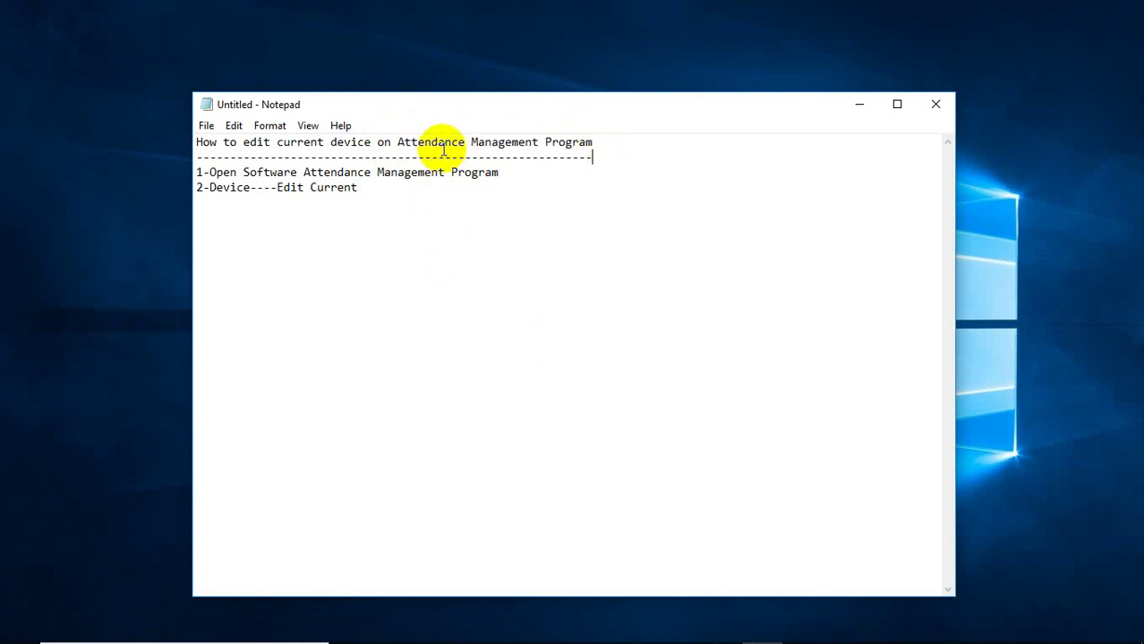
drag(396, 142, 582, 141)
click(555, 143)
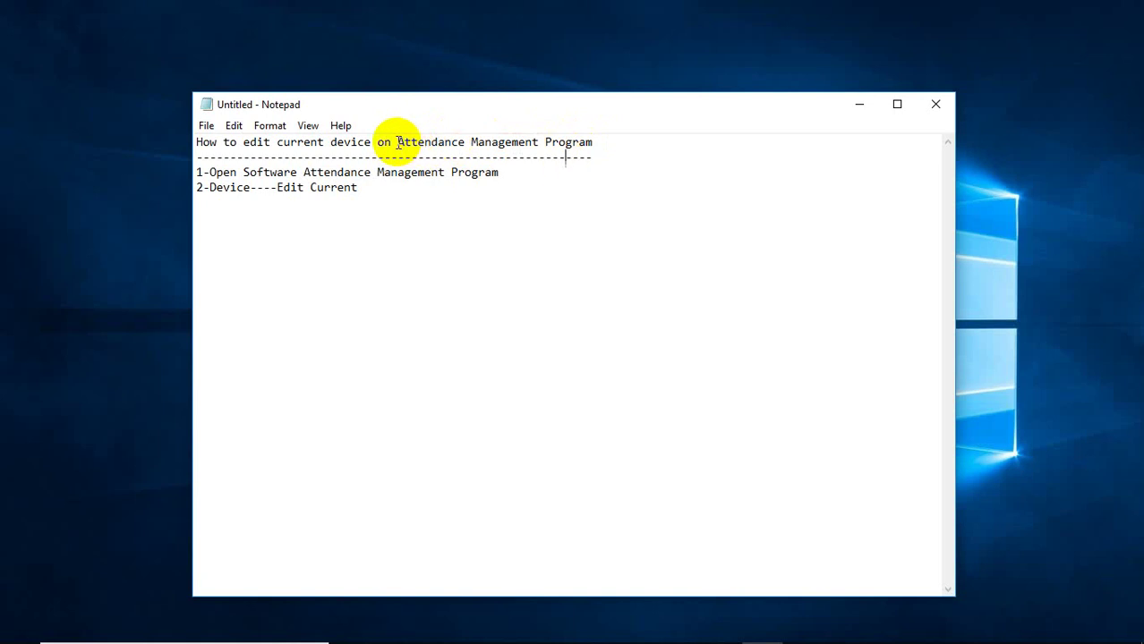
drag(397, 141, 594, 142)
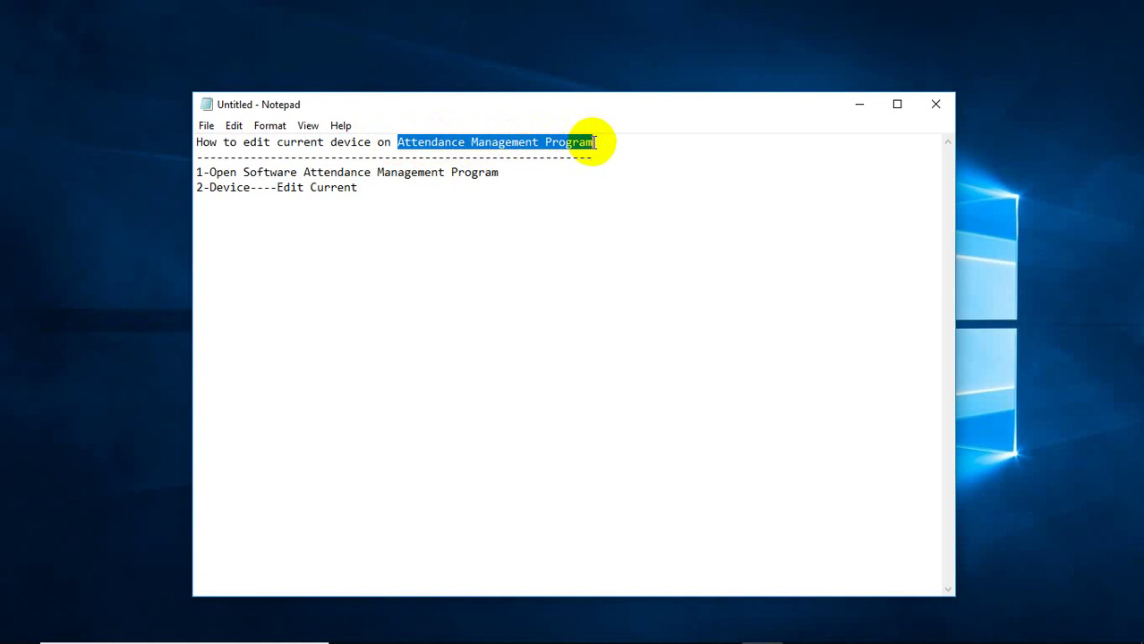
click(595, 156)
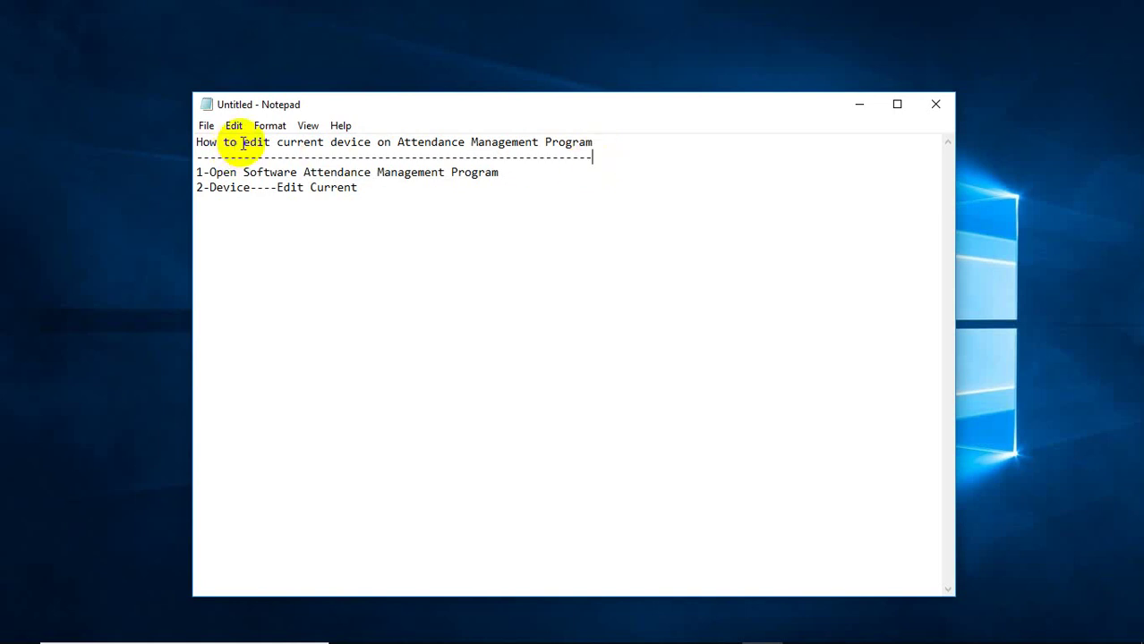
drag(243, 142, 372, 141)
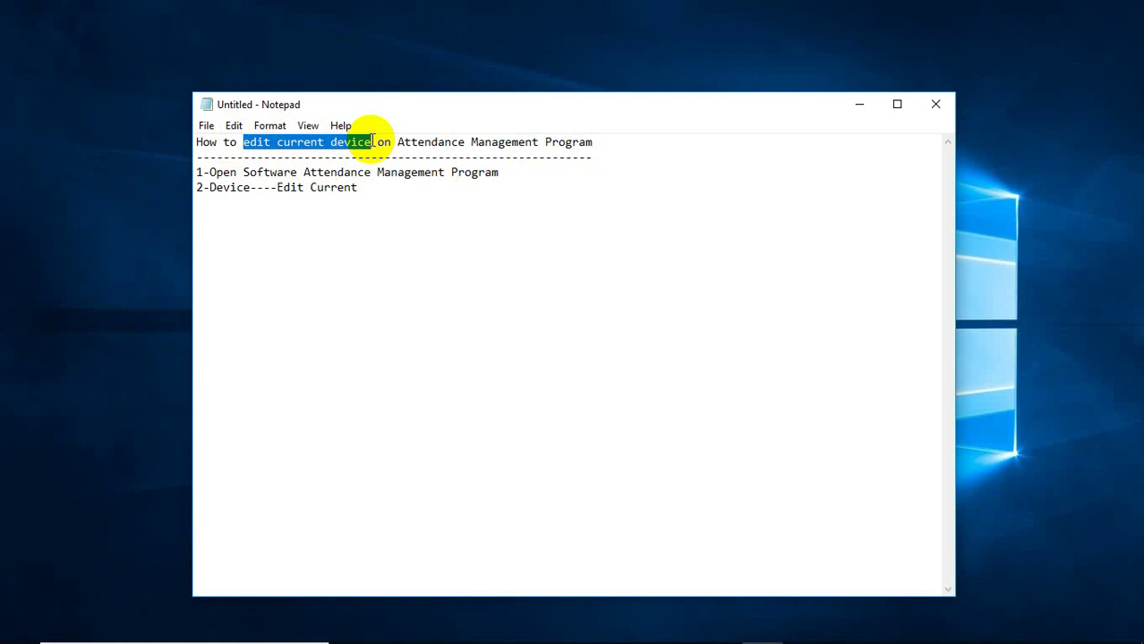
click(358, 168)
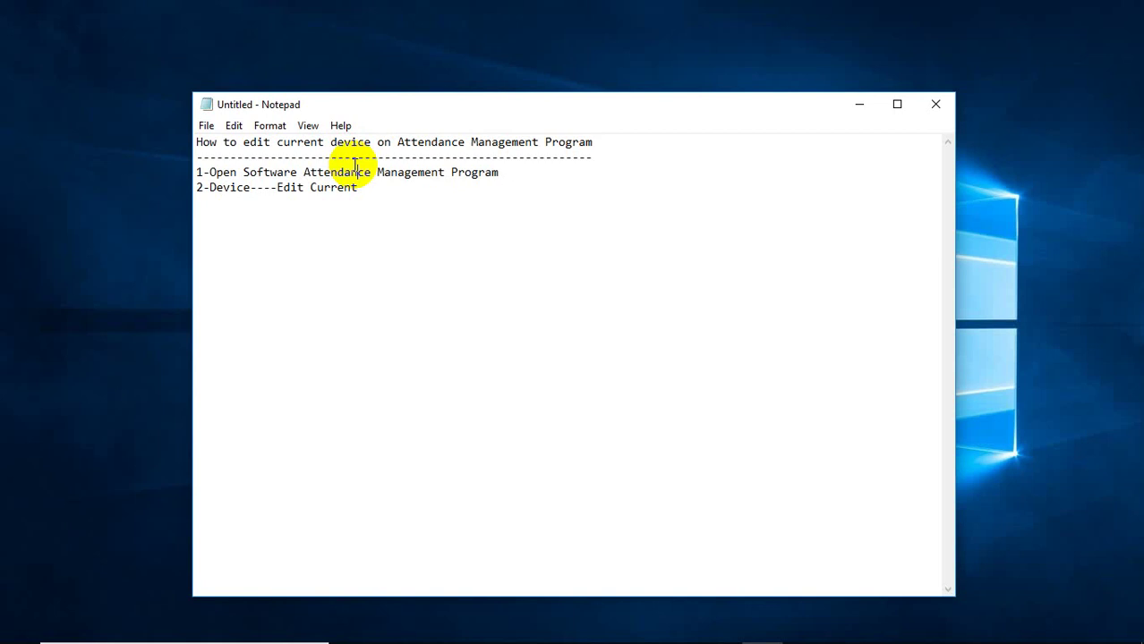
- Switch to the Attendance Management Program and open the current Office device's communication settings for editing
click(859, 105)
mouse_move(761, 630)
click(803, 630)
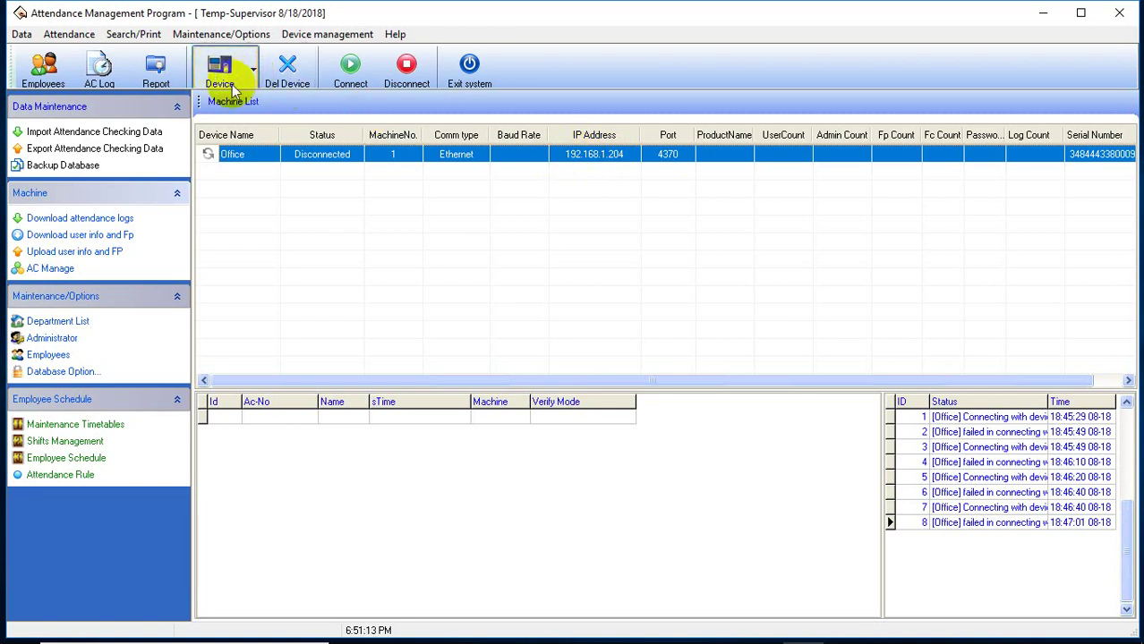
click(254, 71)
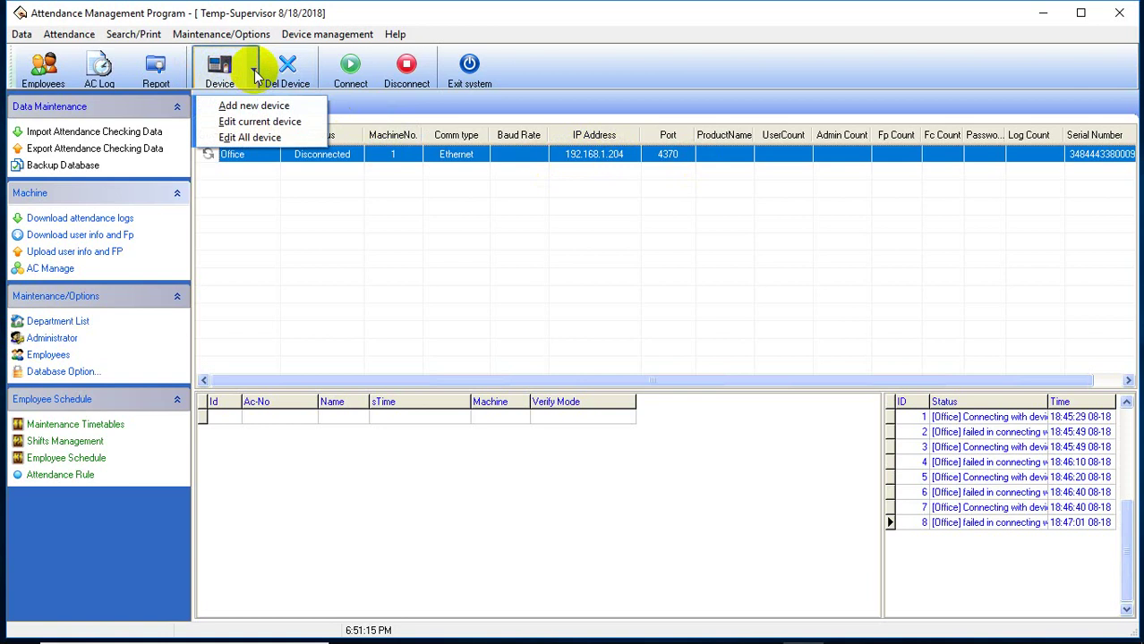
click(268, 122)
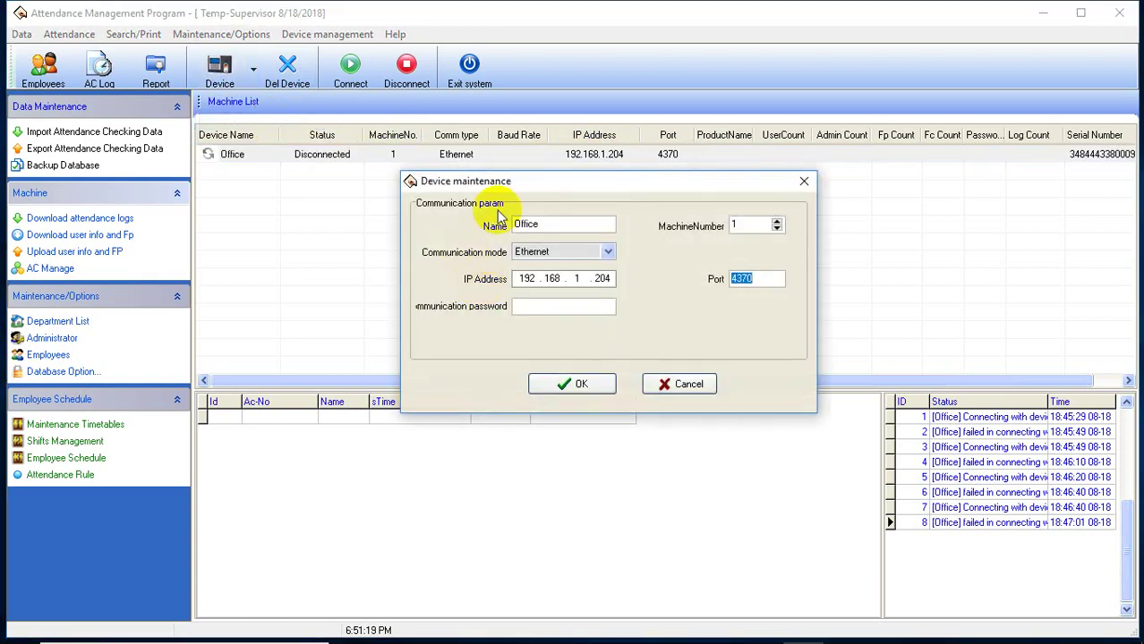
drag(490, 170, 435, 79)
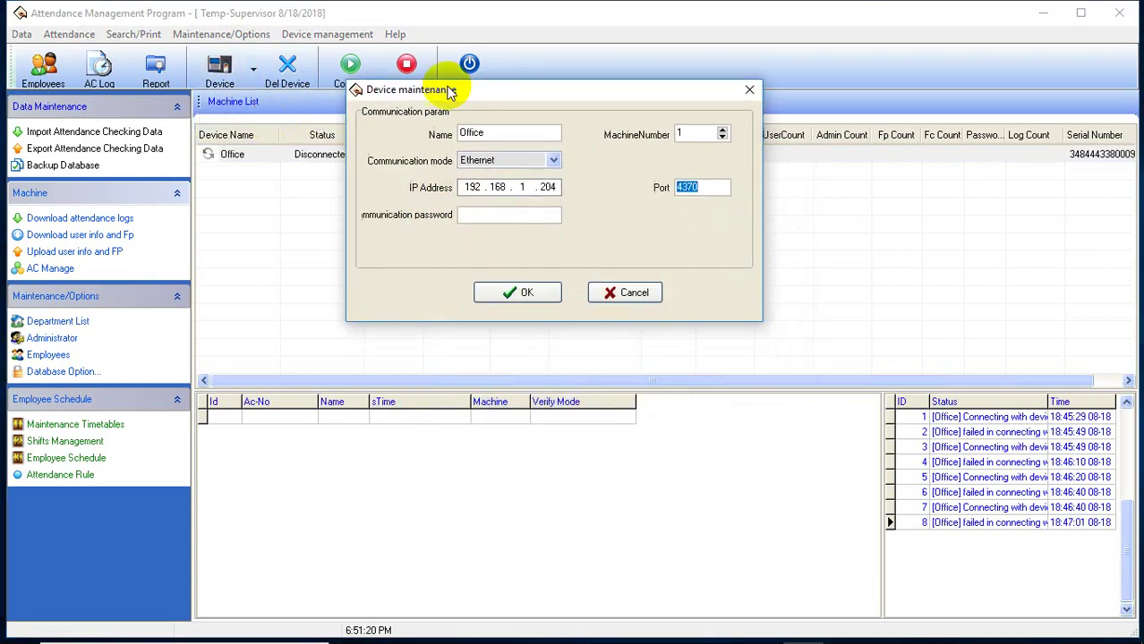
- Set the Office device's IP address to 10.111.102.99 and save the device settings
double_click(548, 186)
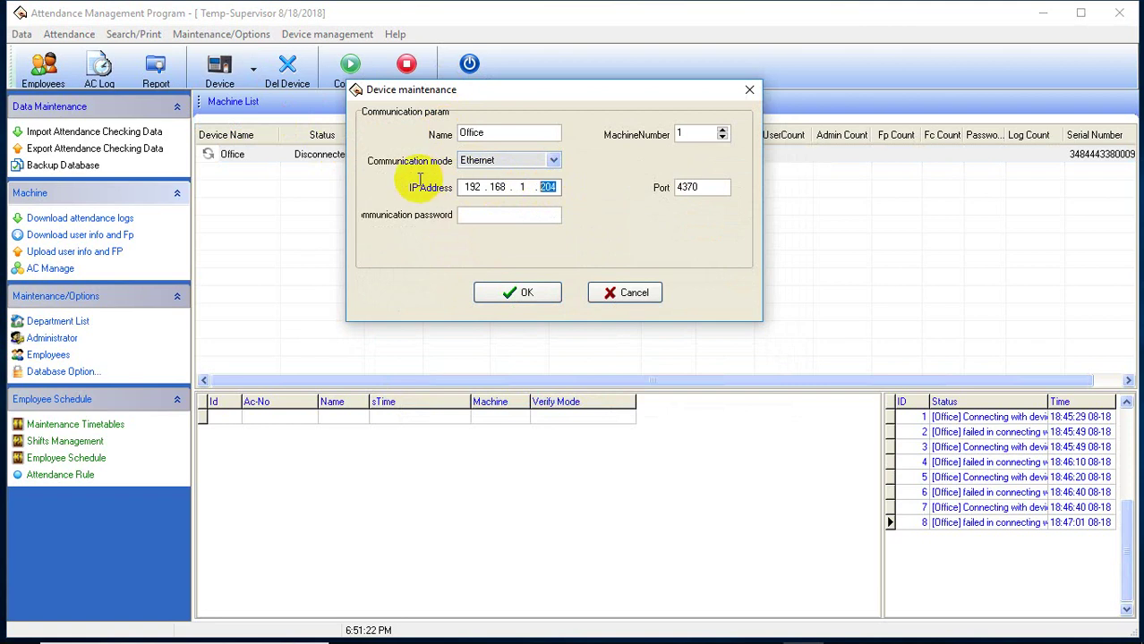
double_click(465, 186)
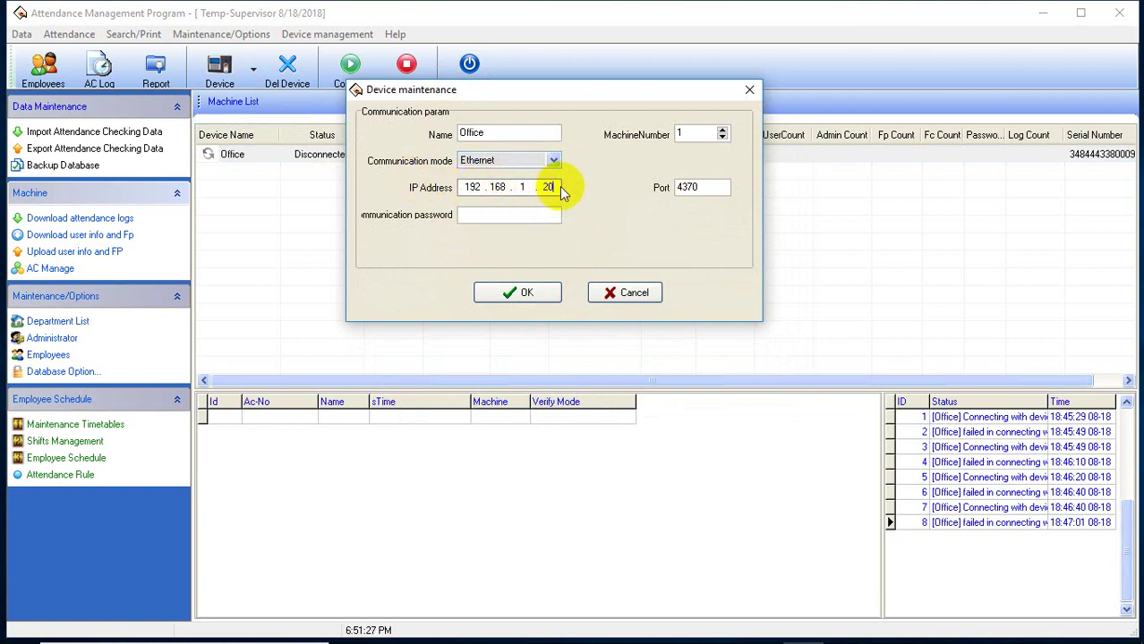
key(BackSpace)
key(BackSpace)
key(BackSpace)
key(BackSpace)
key(BackSpace)
key(BackSpace)
key(BackSpace)
key(BackSpace)
key(BackSpace)
text(10)
click(498, 187)
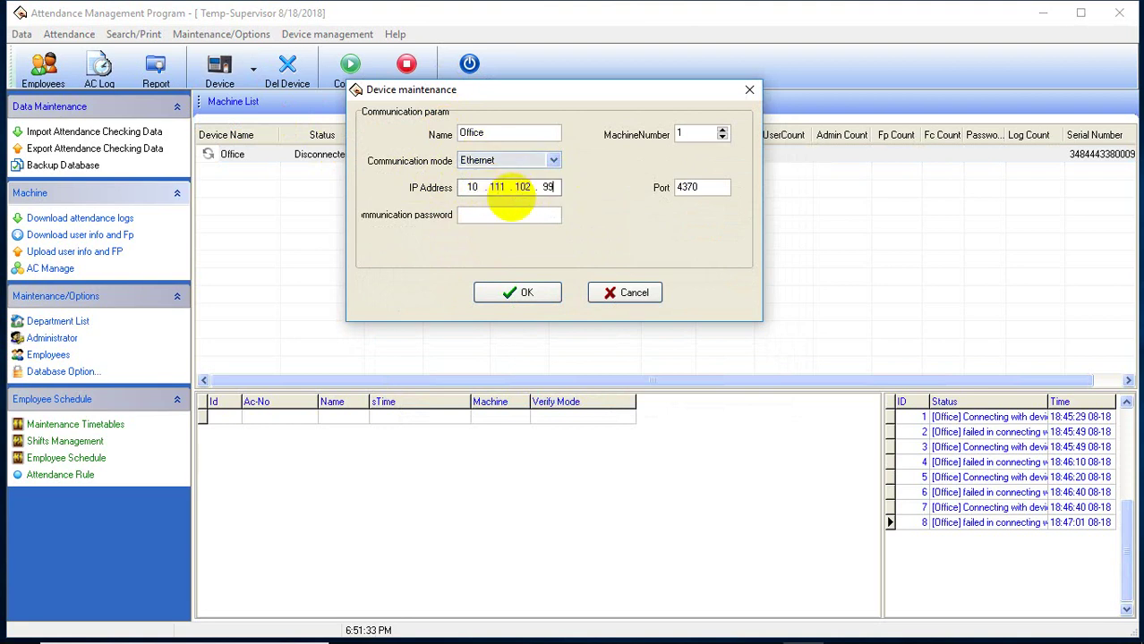
click(523, 291)
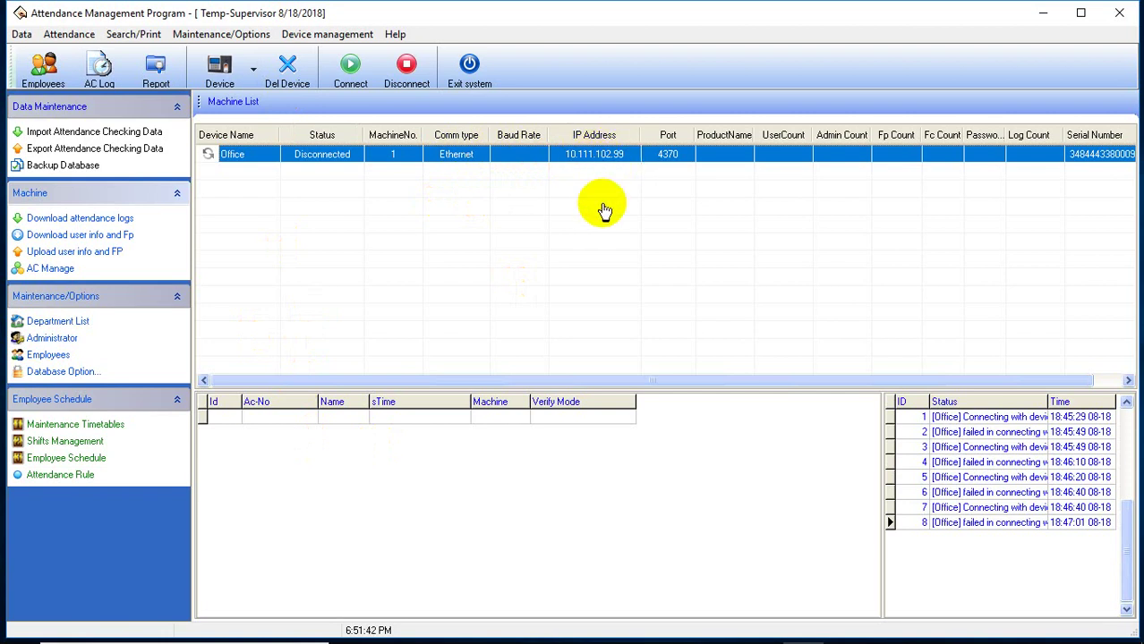
- Open the Windows Network Connections and examine the Ethernet adapter's IPv4 address settings
key(super+r)
text(n)
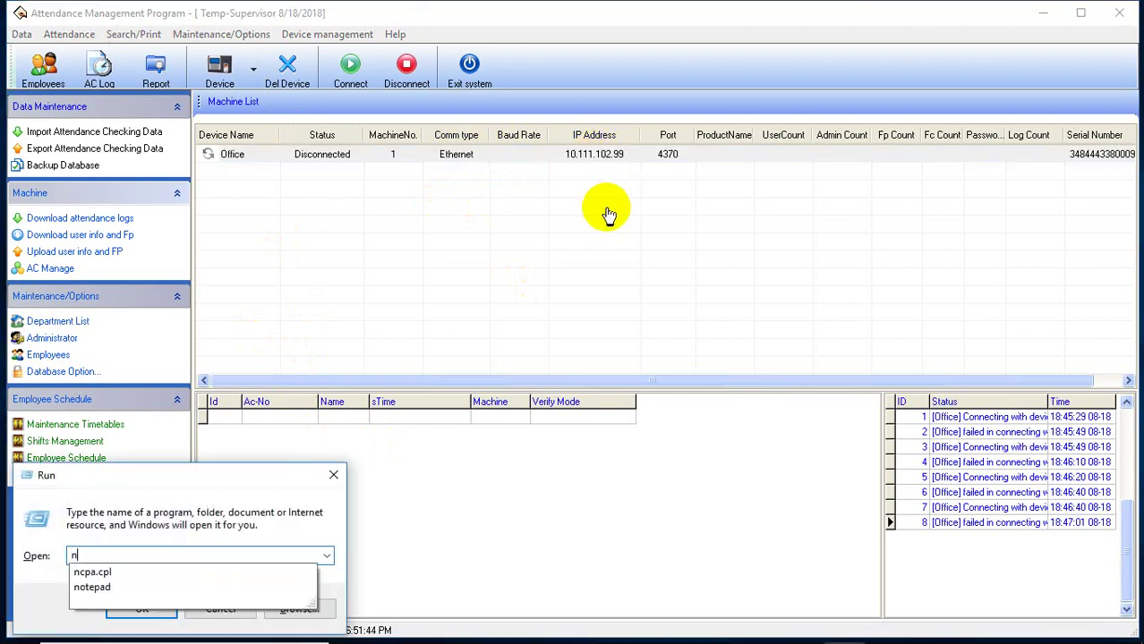
key(Down)
key(Return)
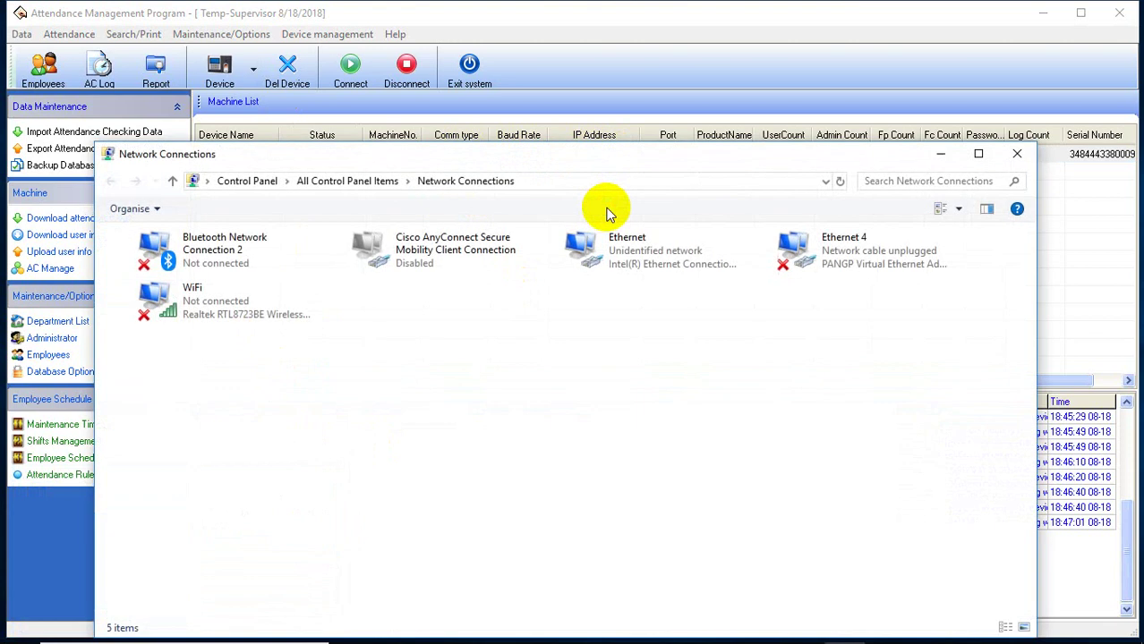
right_click(629, 234)
click(677, 399)
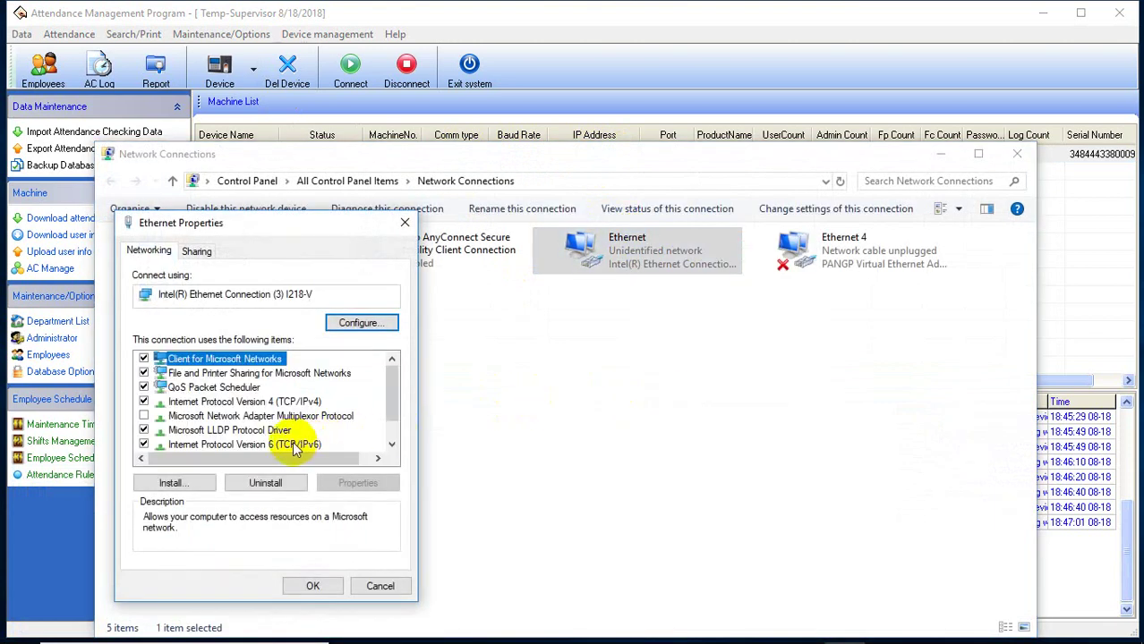
click(296, 445)
click(269, 402)
click(357, 483)
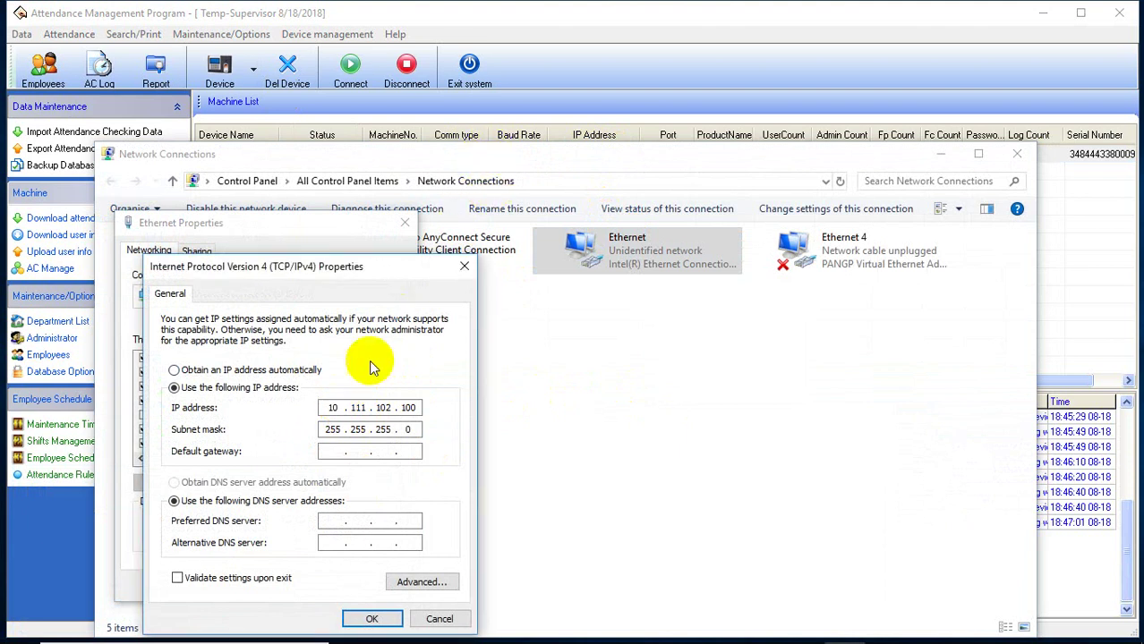
click(464, 266)
click(404, 223)
- Compare the Ethernet adapter's IPv4 address and subnet mask with the device's IP address, and close Network Connections
drag(485, 158, 484, 233)
right_click(622, 324)
click(672, 477)
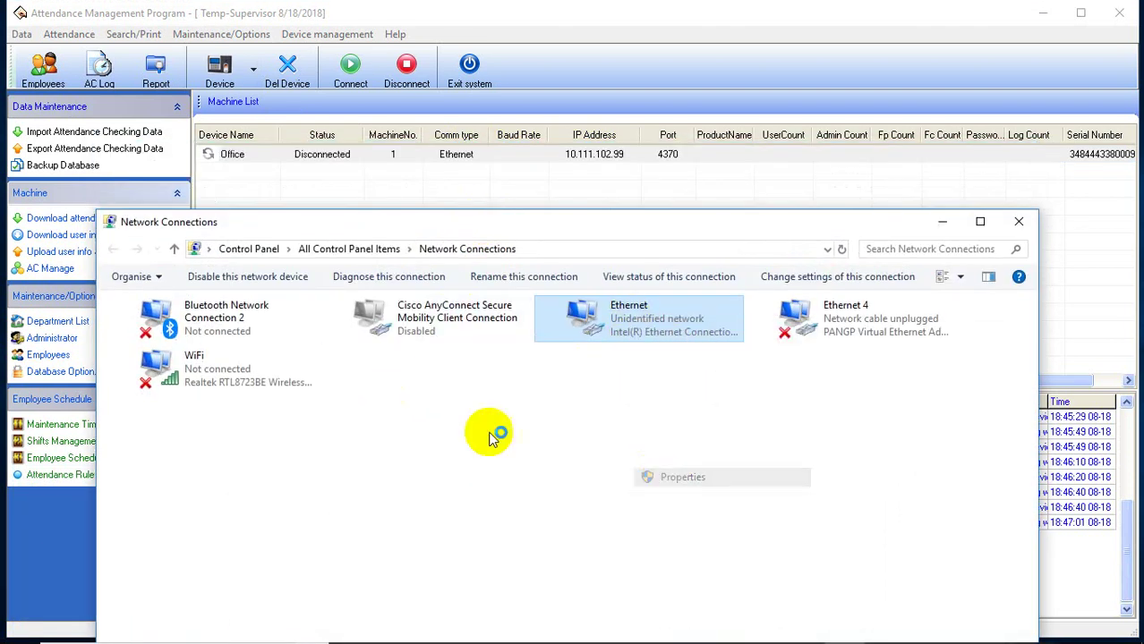
click(301, 434)
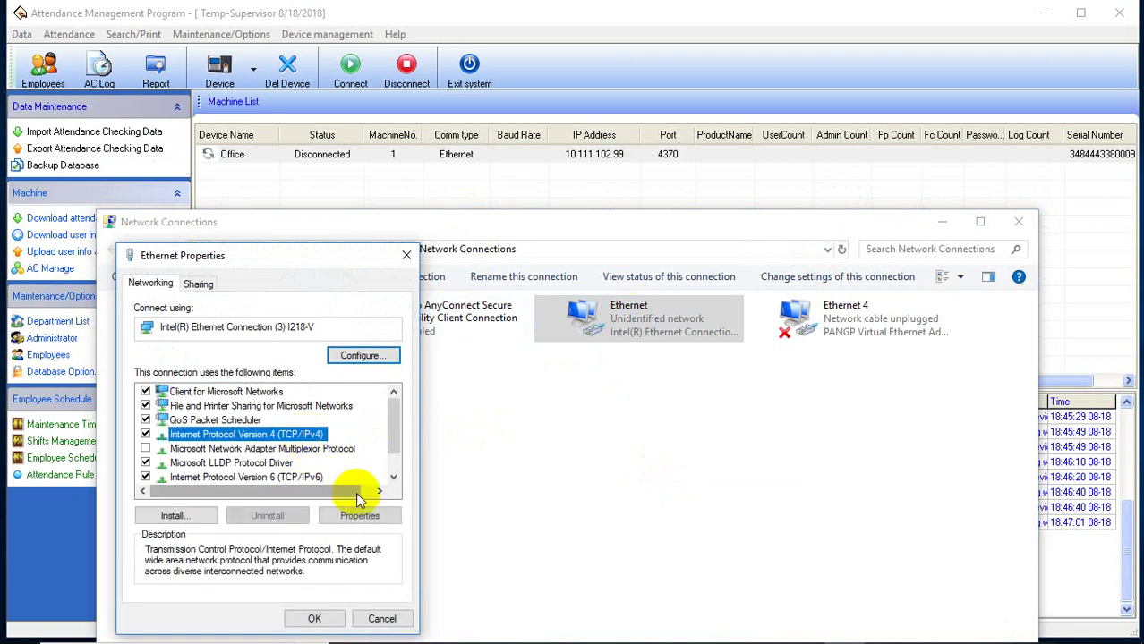
click(359, 515)
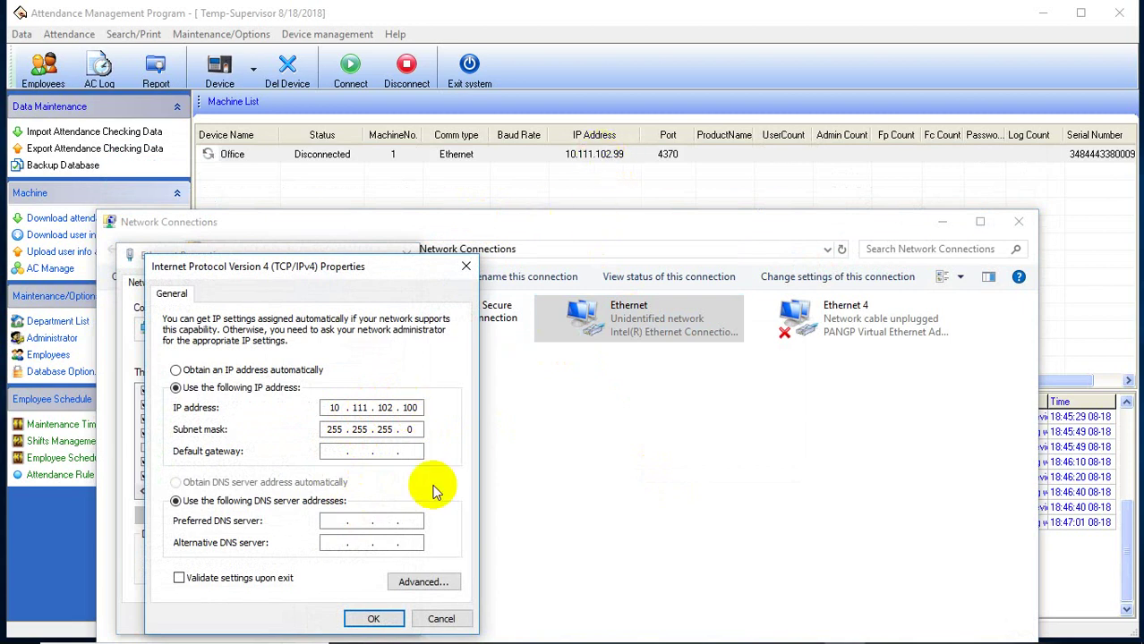
click(380, 619)
click(311, 616)
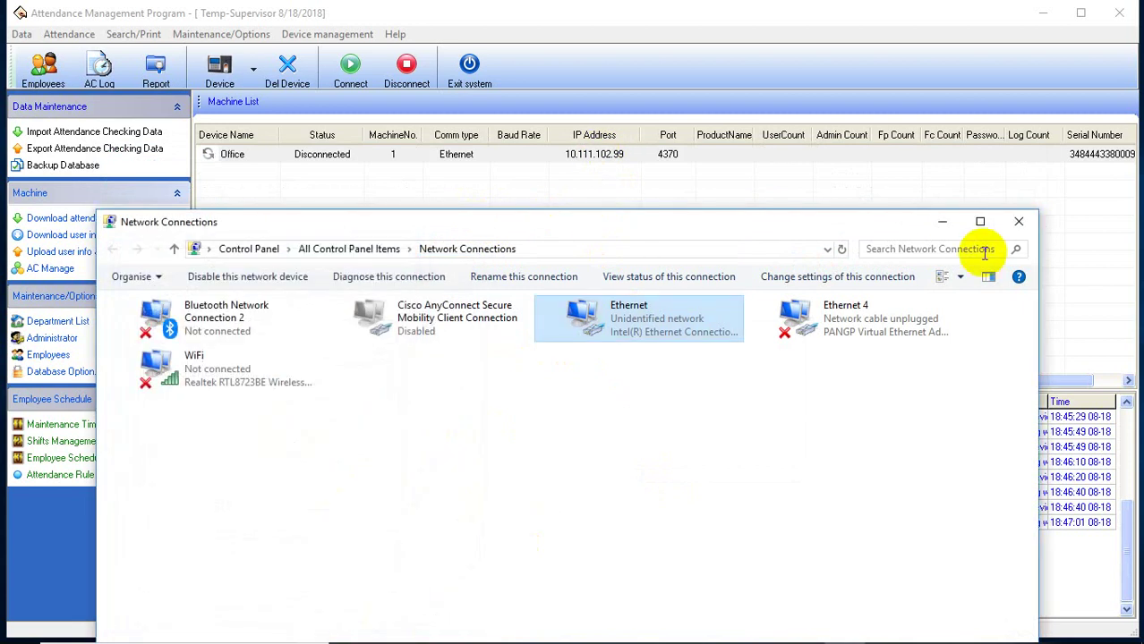
click(1019, 223)
- Ping 10.111.102.99 from a Command Prompt to check that the device is reachable, and close the prompt
key(super+r)
text(cmd)
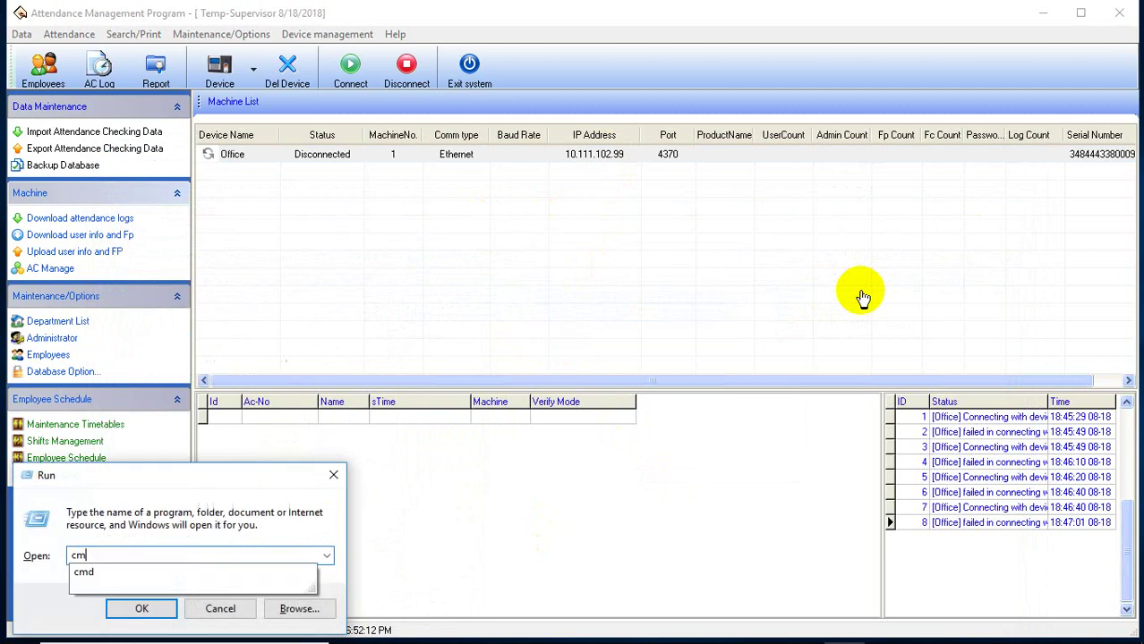
key(Return)
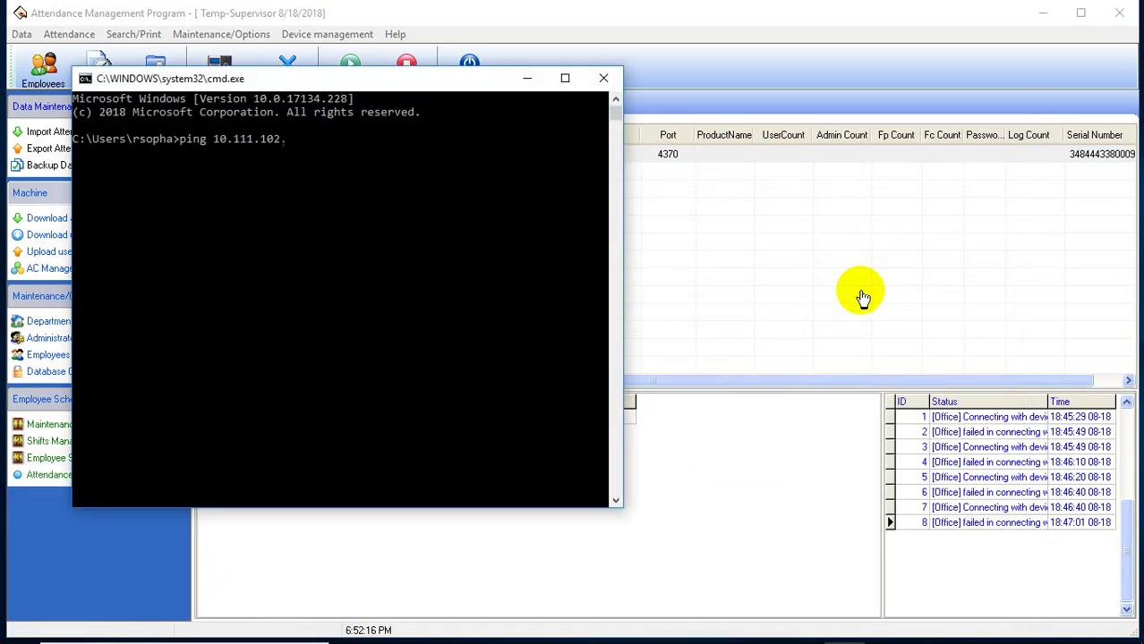
text(ping 10.111.102.99)
key(Return)
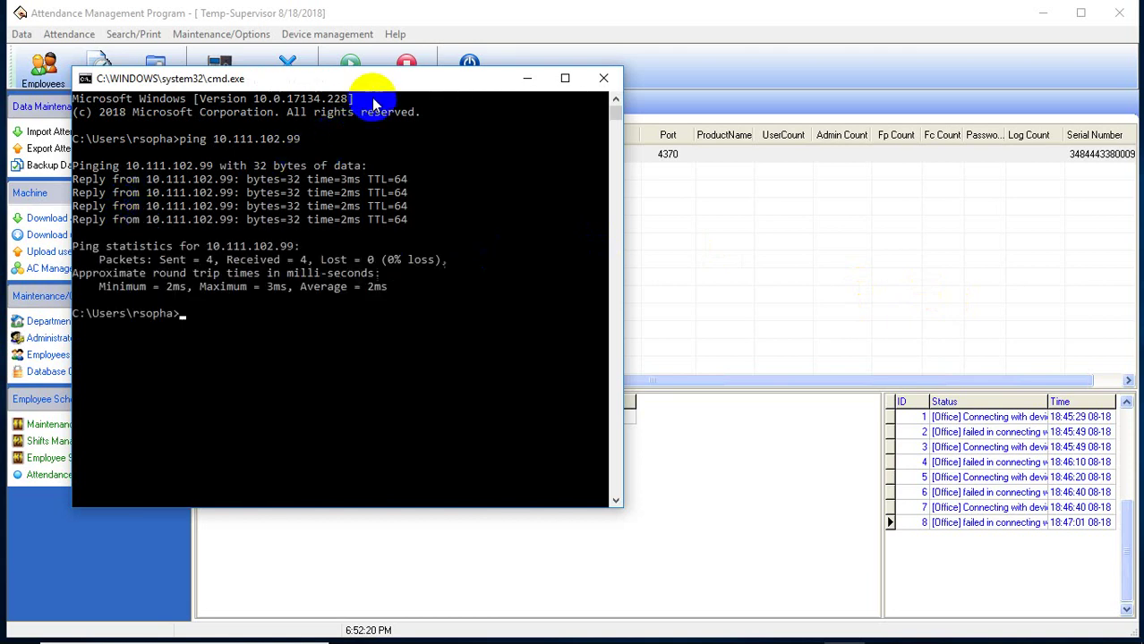
drag(381, 77, 559, 177)
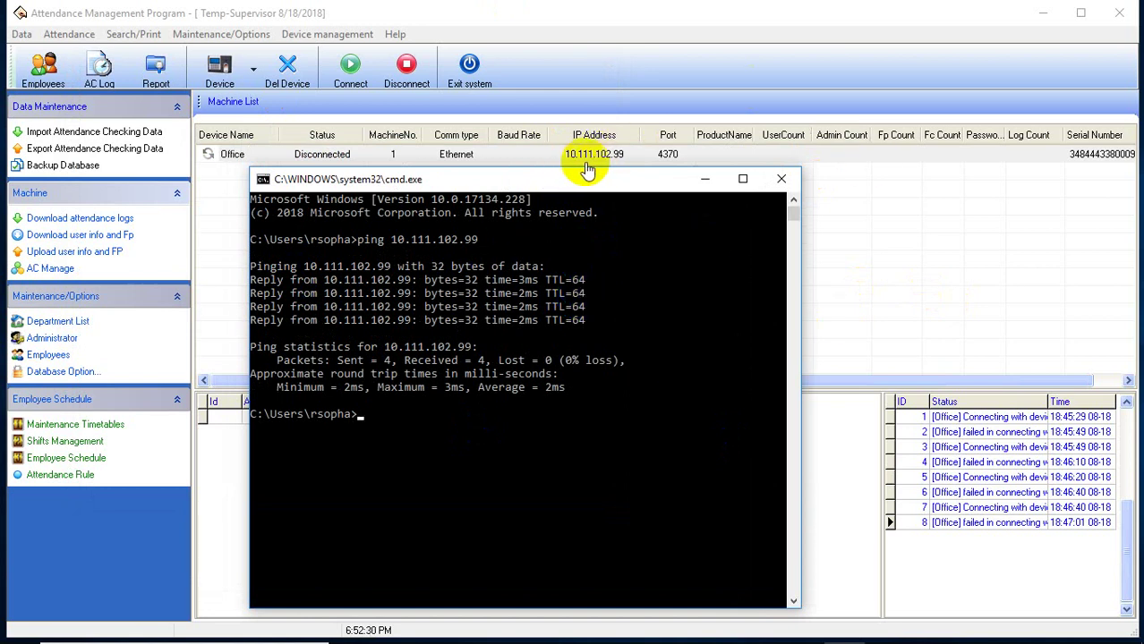
click(780, 179)
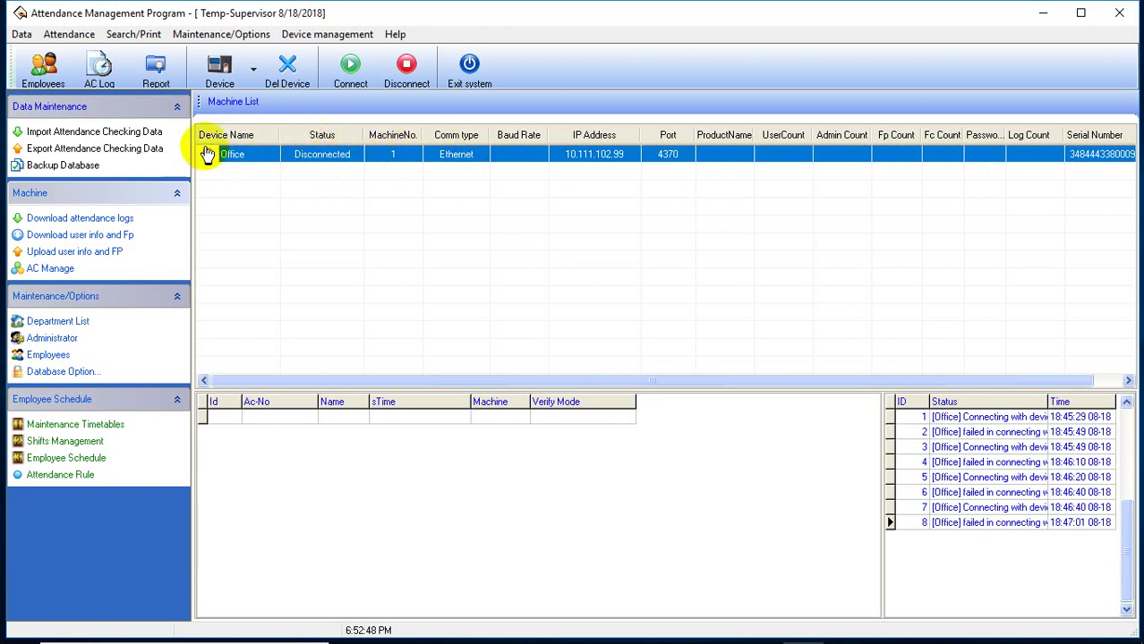
- Connect the Attendance Management Program to the Office device
click(350, 72)
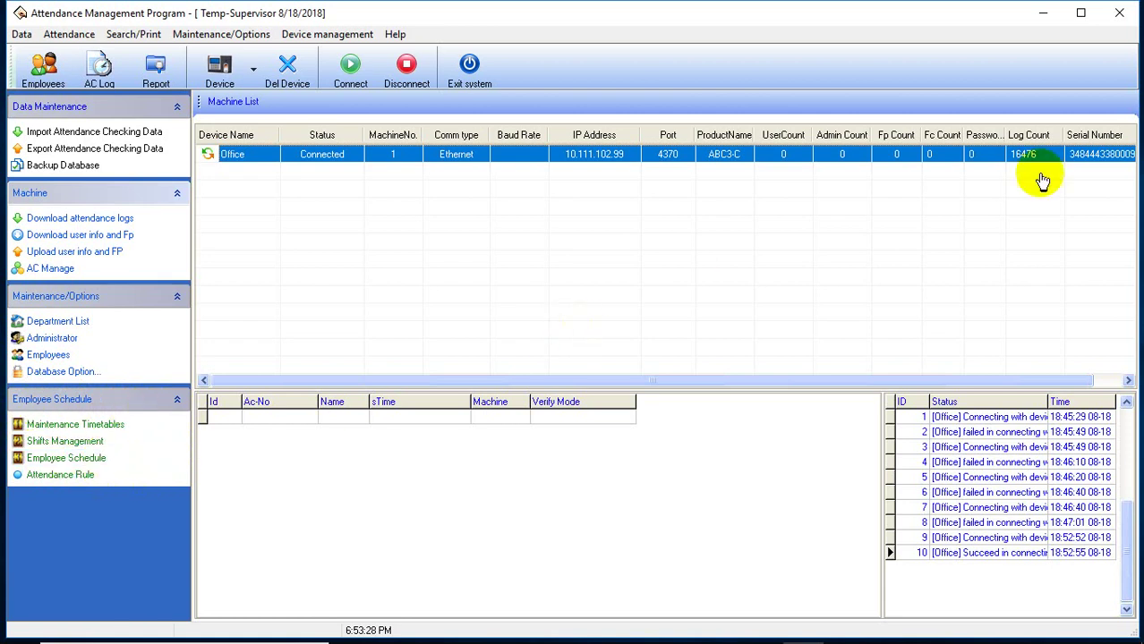
click(1043, 14)
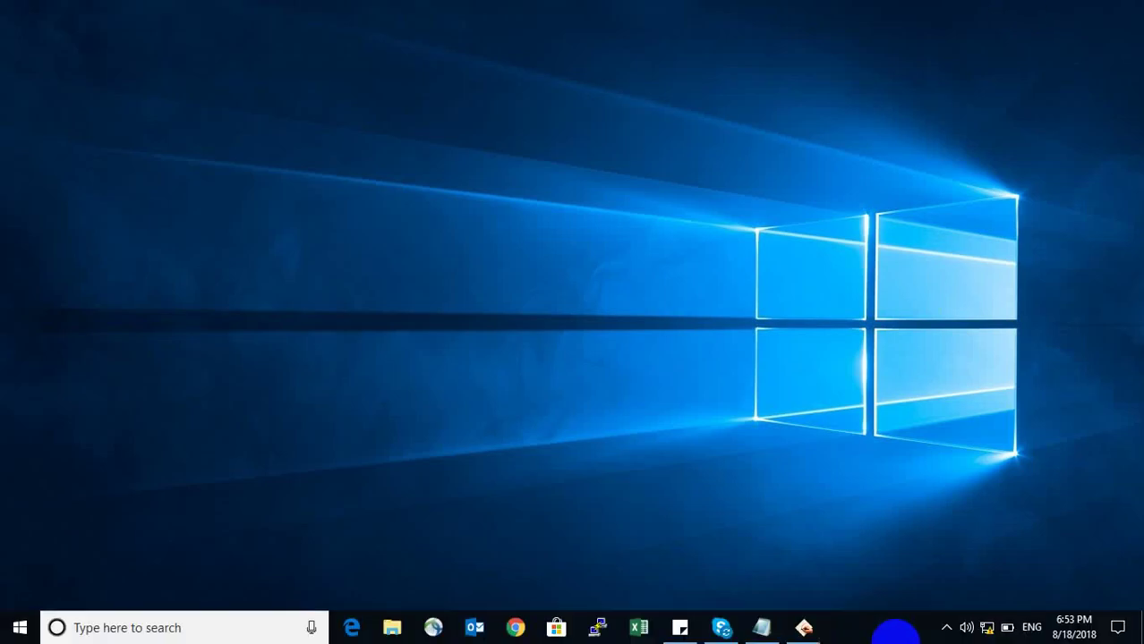
click(945, 627)
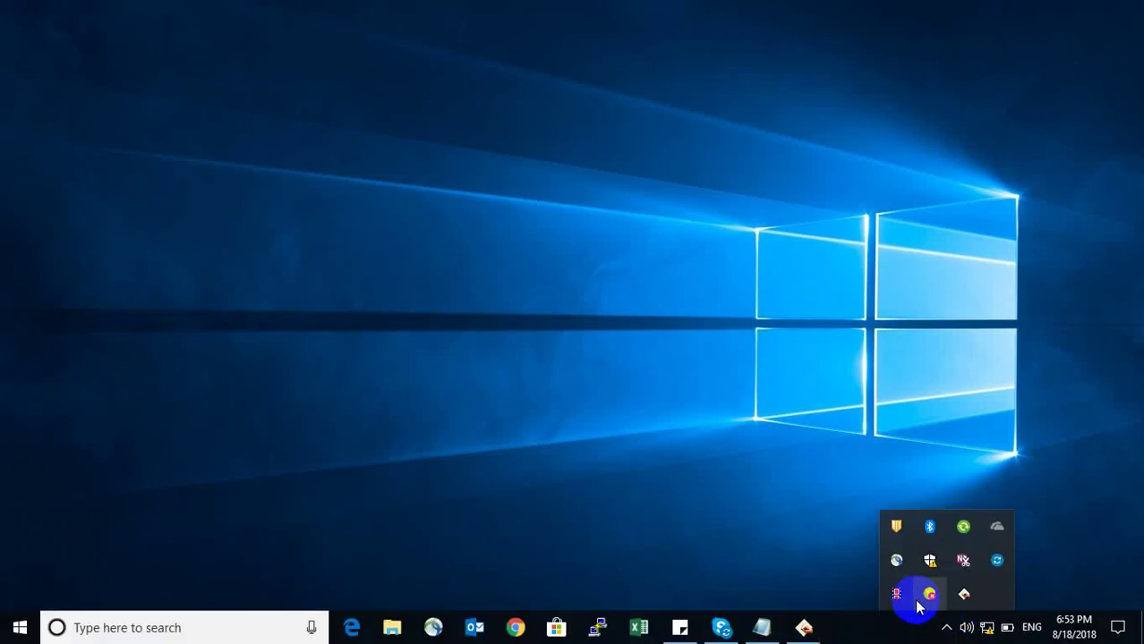